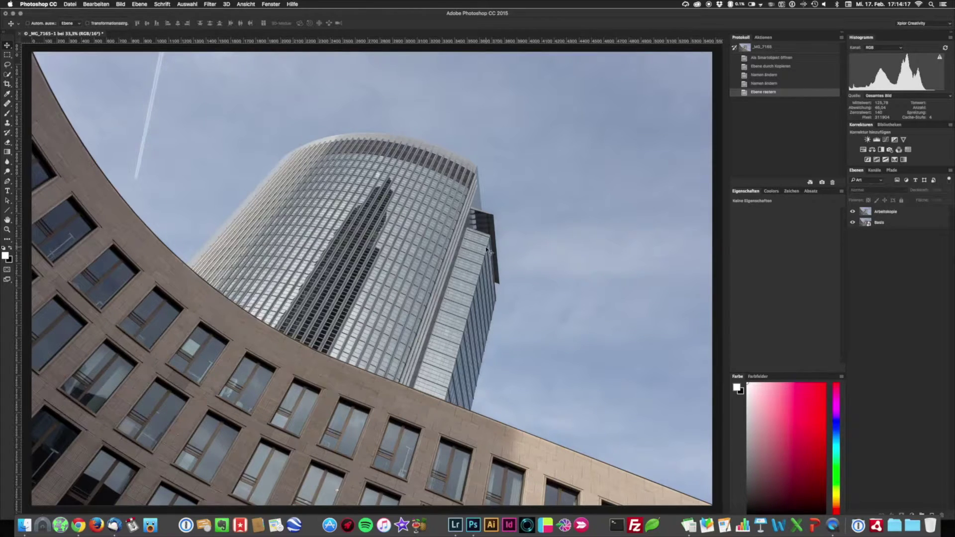
Select the Arbeitskopie layer.
{"action": "left_click", "coordinate": [887, 215]}
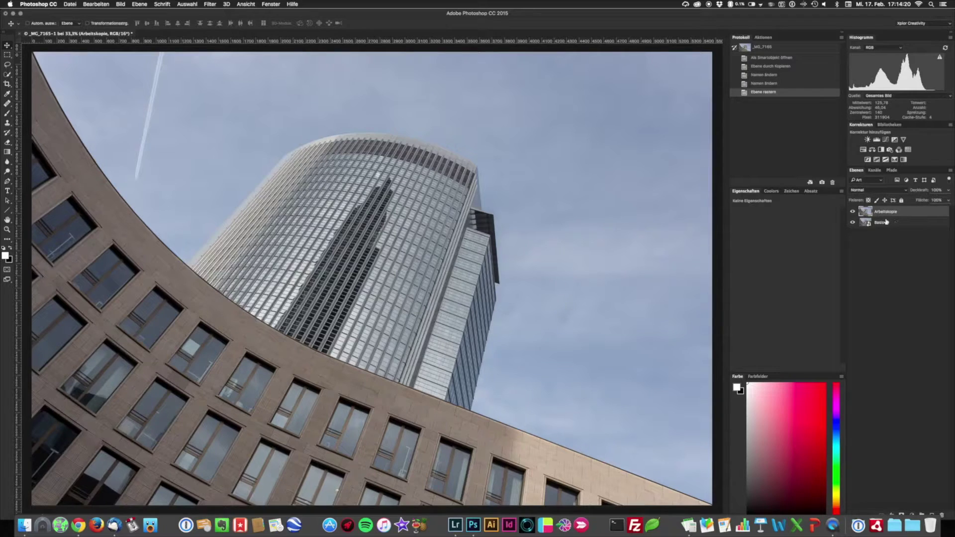
Add a Kurven 1 curves layer above Arbeitskopie and lower its midpoint to darken the midtones.
{"action": "left_click", "coordinate": [877, 246]}
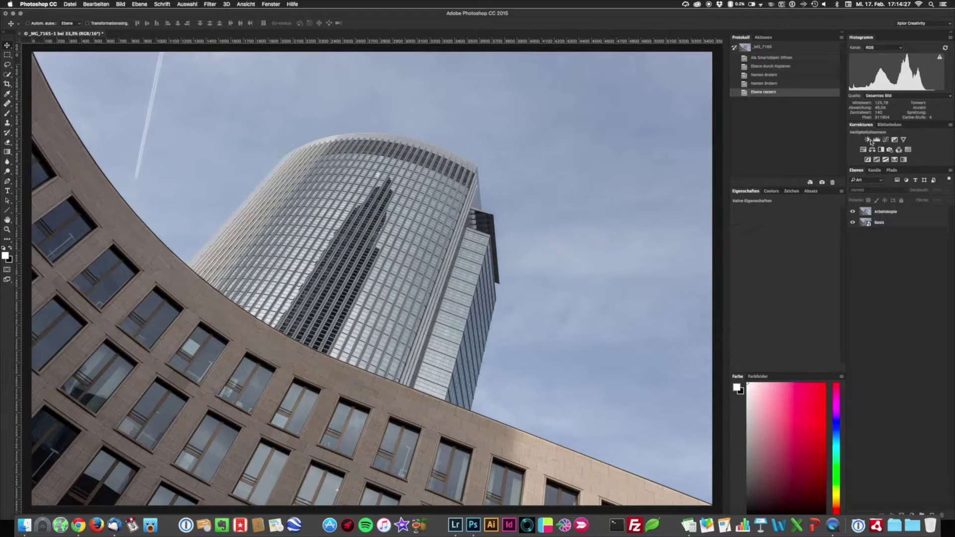
{"action": "left_click", "coordinate": [885, 140]}
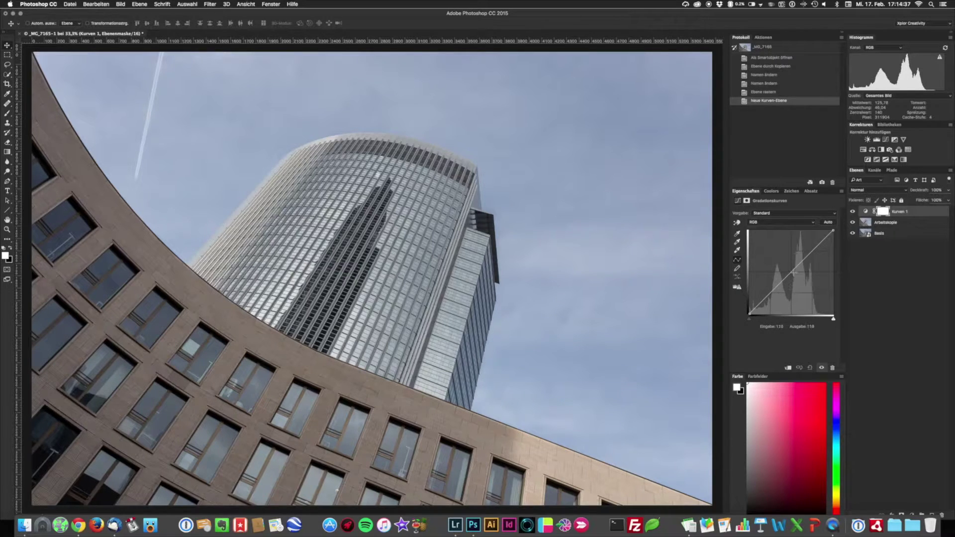
{"action": "left_click", "coordinate": [791, 273]}
{"action": "left_click_drag", "start_coordinate": [790, 273], "coordinate": [791, 283]}
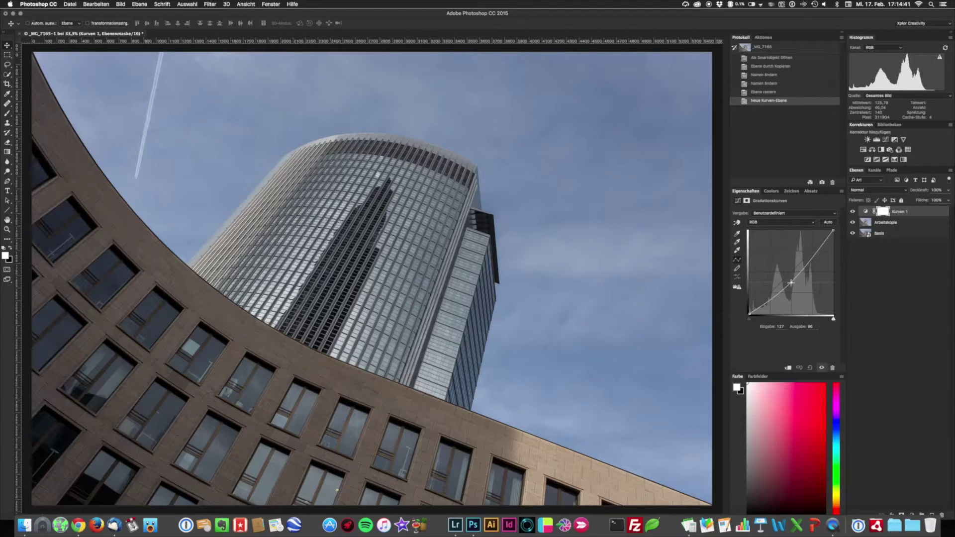
{"action": "left_click_drag", "start_coordinate": [791, 282], "coordinate": [790, 282]}
{"action": "left_click_drag", "start_coordinate": [791, 282], "coordinate": [790, 281]}
{"action": "left_click_drag", "start_coordinate": [791, 281], "coordinate": [791, 280]}
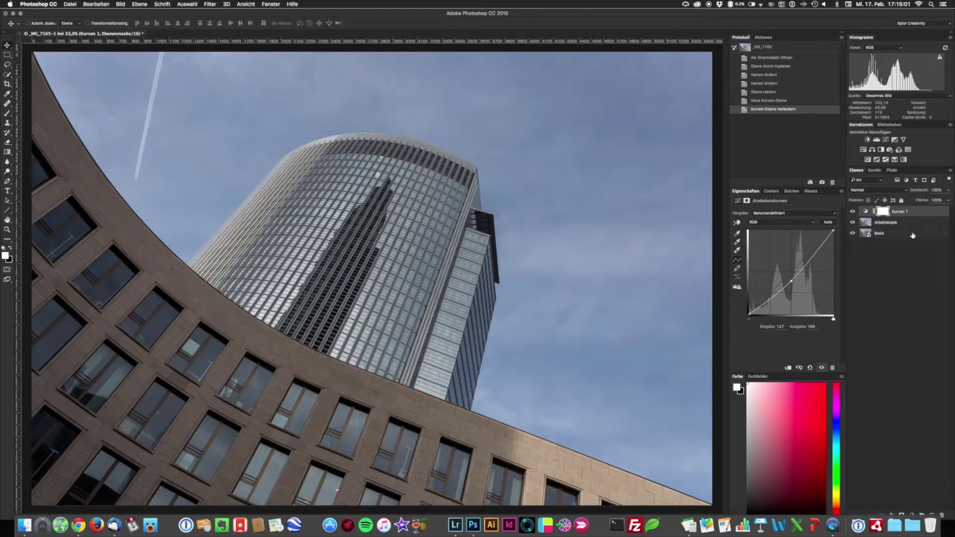
{"action": "key", "text": "super+minus"}
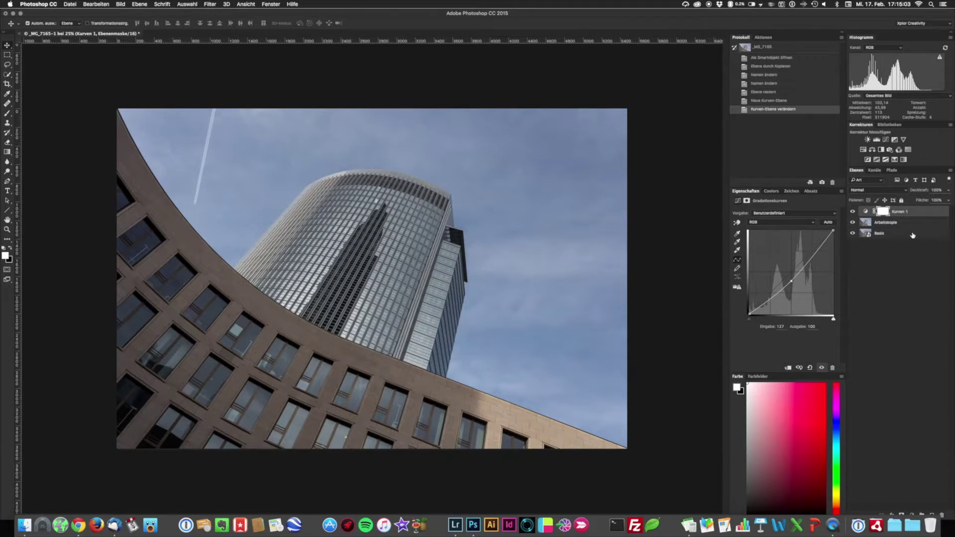
Paint black with a large soft brush on the Kurven 1 mask over the tower.
{"action": "key", "text": "b"}
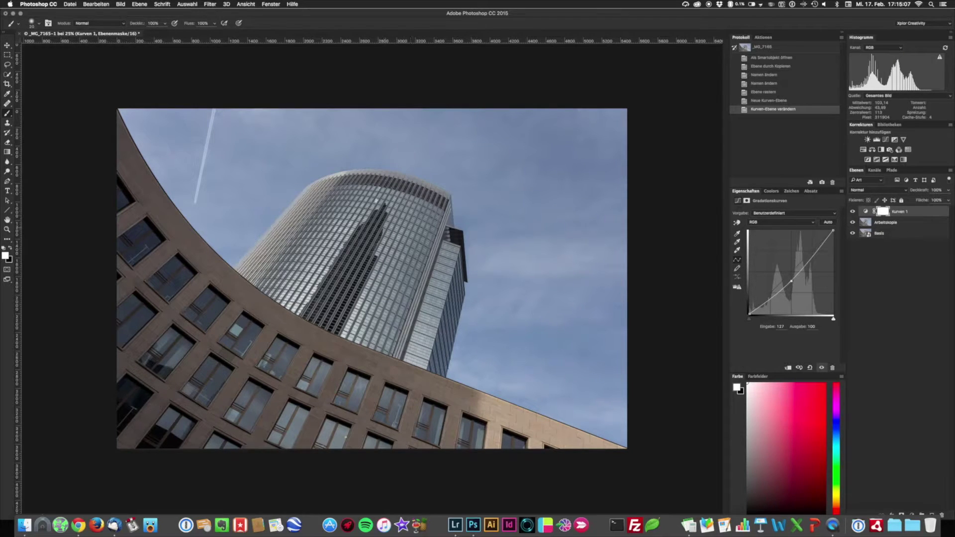
{"action": "mouse_move", "coordinate": [439, 235]}
{"action": "left_mouse_down"}
{"action": "mouse_move", "coordinate": [401, 265]}
{"action": "mouse_move", "coordinate": [416, 245]}
{"action": "left_mouse_up"}
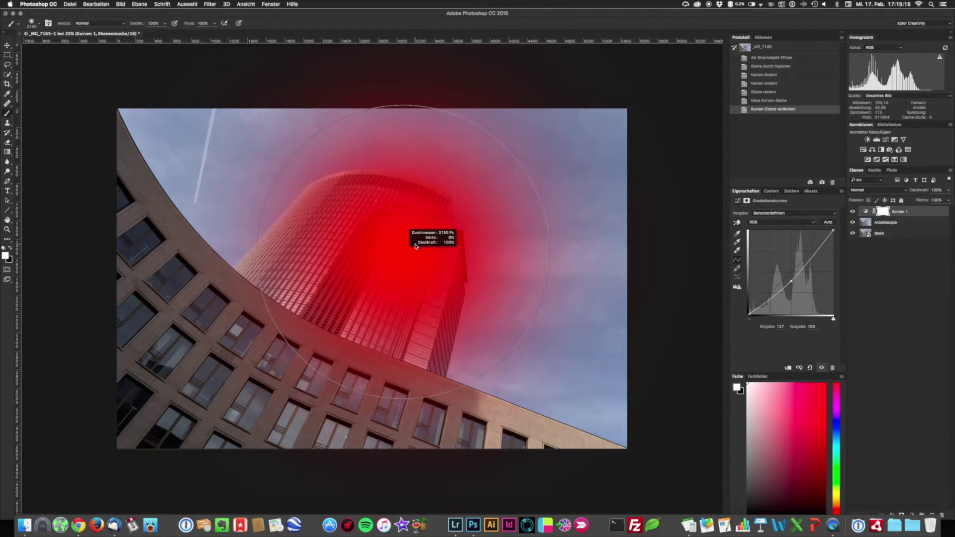
{"action": "left_click_drag", "start_coordinate": [415, 245], "coordinate": [386, 254]}
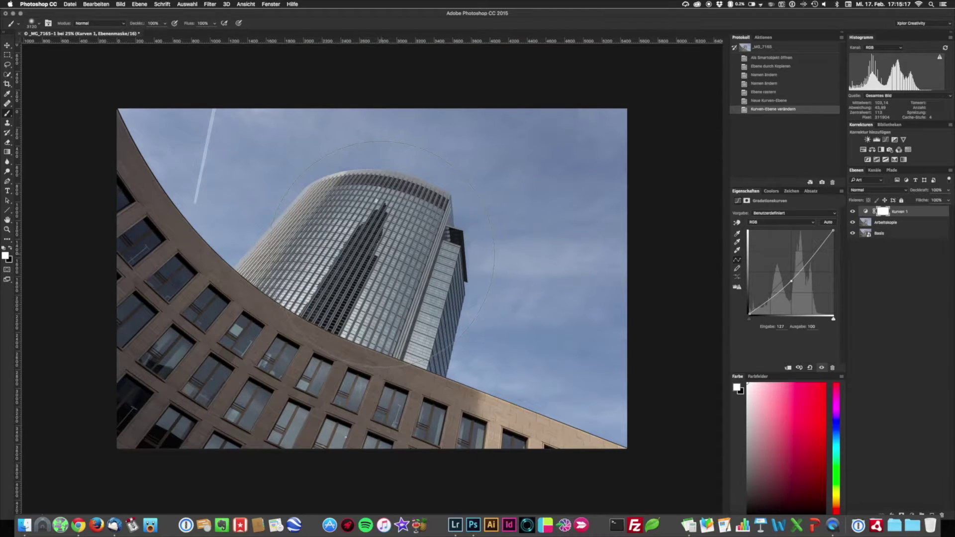
{"action": "key", "text": "x"}
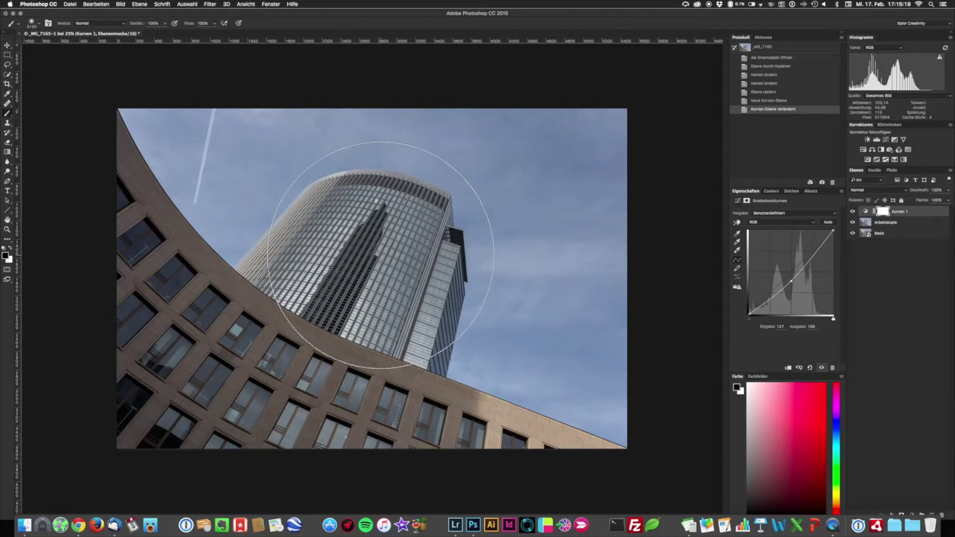
{"action": "key", "text": "x"}
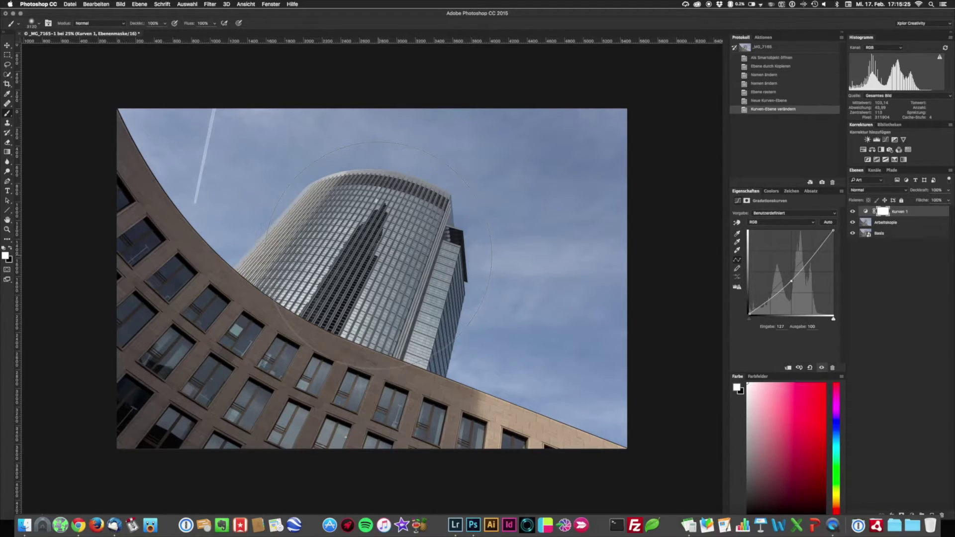
{"action": "key", "text": "x"}
{"action": "left_click_drag", "start_coordinate": [353, 293], "coordinate": [391, 271]}
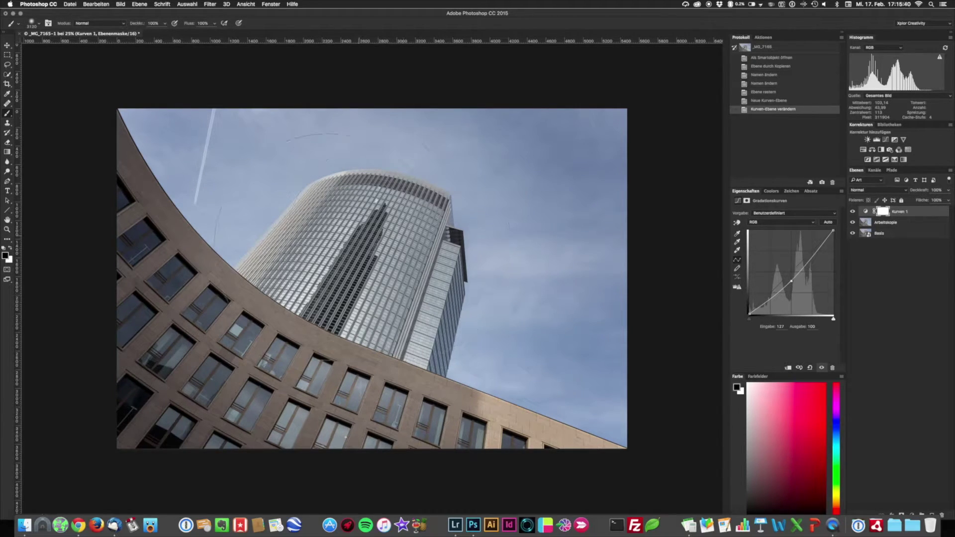
{"action": "left_click", "coordinate": [351, 244]}
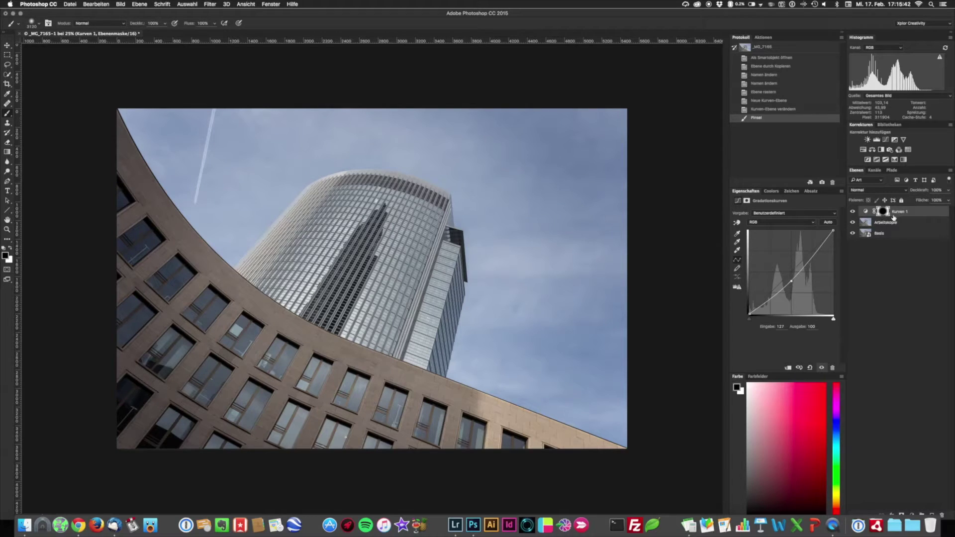
{"action": "left_click", "coordinate": [883, 211], "text": "super"}
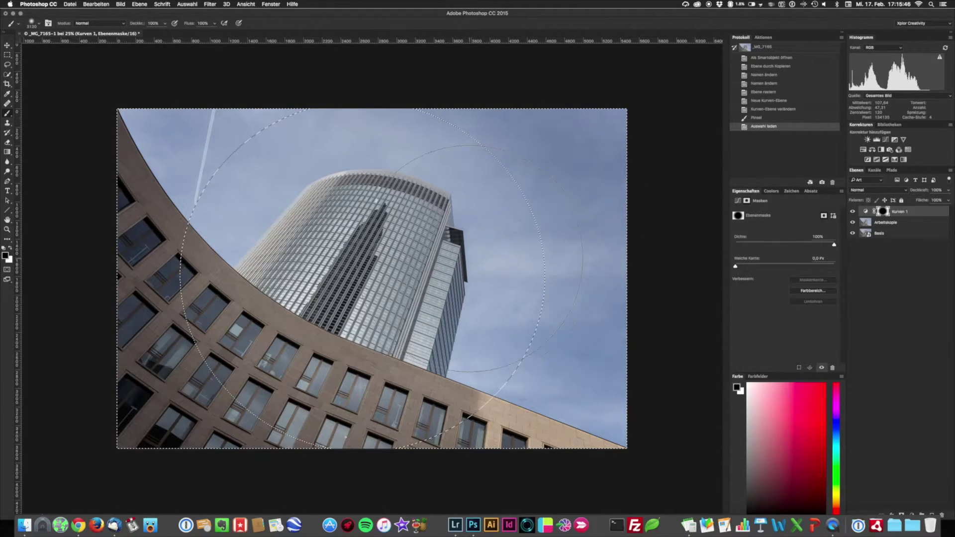
{"action": "key", "text": "super+d"}
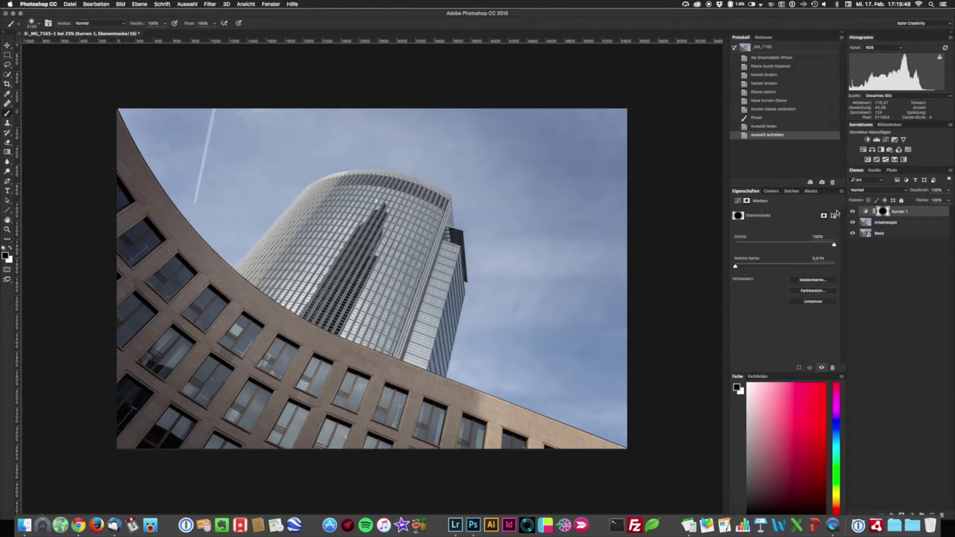
{"action": "left_click", "coordinate": [852, 212]}
{"action": "left_click", "coordinate": [852, 213]}
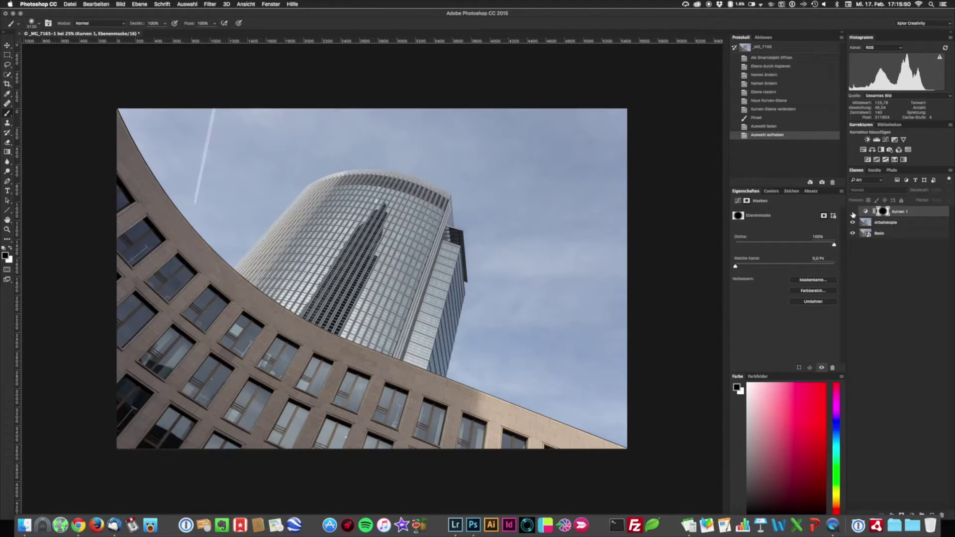
{"action": "left_click", "coordinate": [852, 213]}
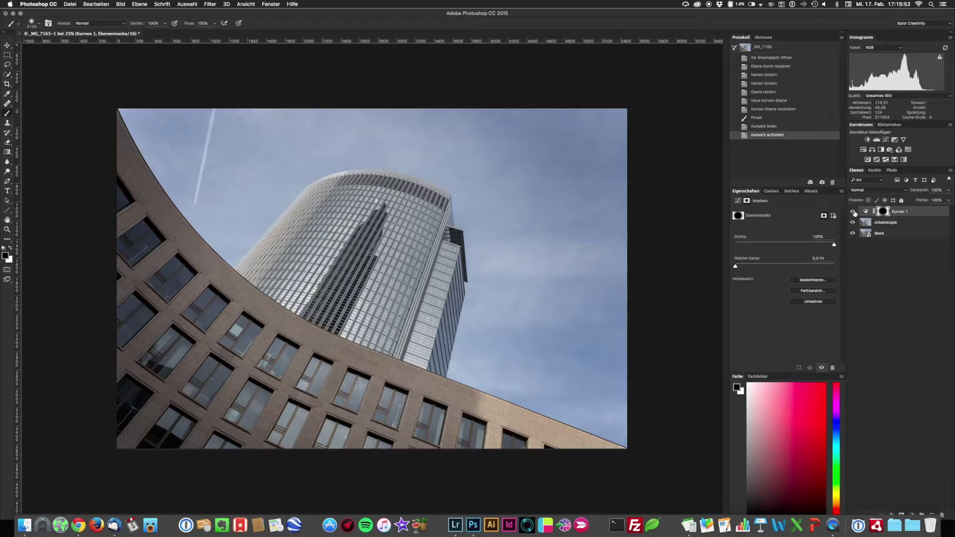
{"action": "left_click", "coordinate": [853, 213]}
{"action": "left_click", "coordinate": [852, 212]}
{"action": "left_click", "coordinate": [867, 213]}
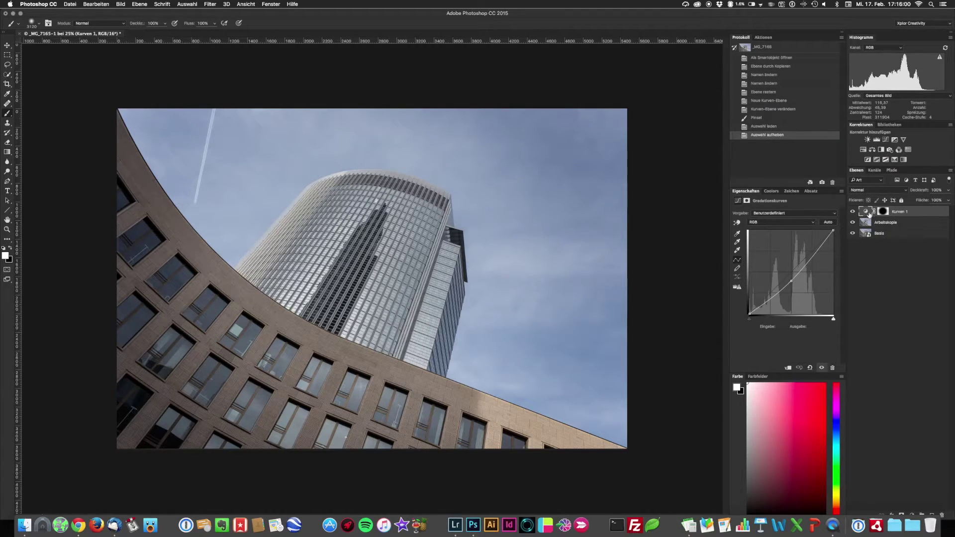
Duplicate Kurven 1, invert the copy's mask, and raise its curve point from 128 to 140.
{"action": "key", "text": "super+j"}
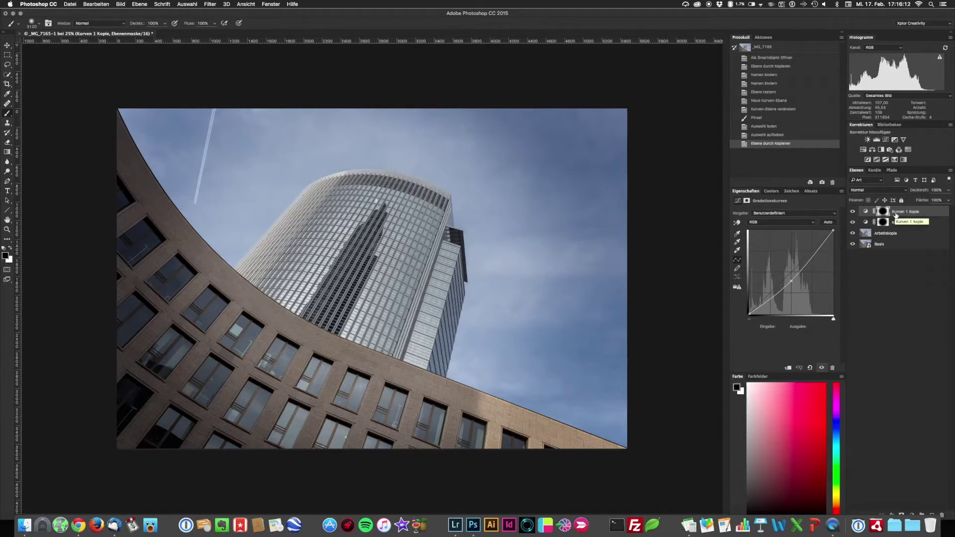
{"action": "key", "text": "super+i"}
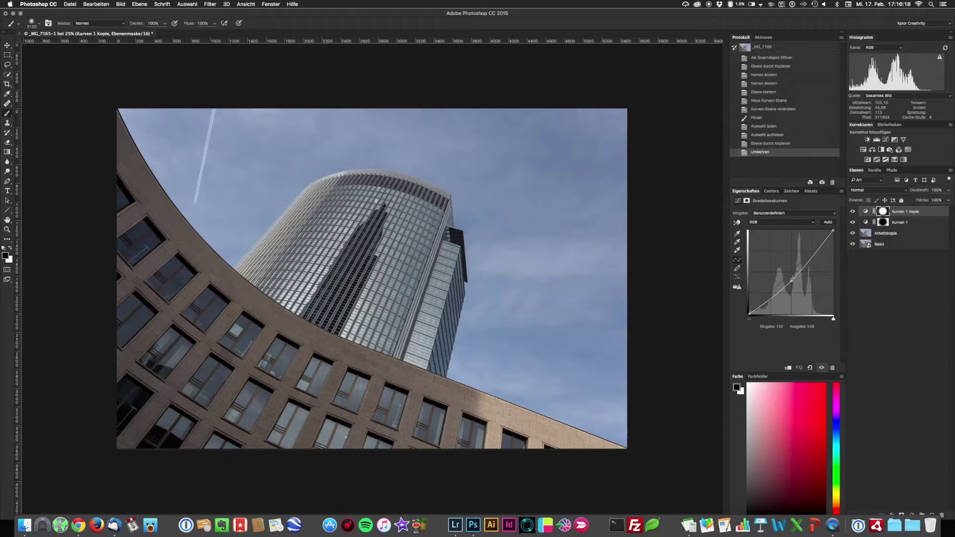
{"action": "left_click", "coordinate": [865, 212]}
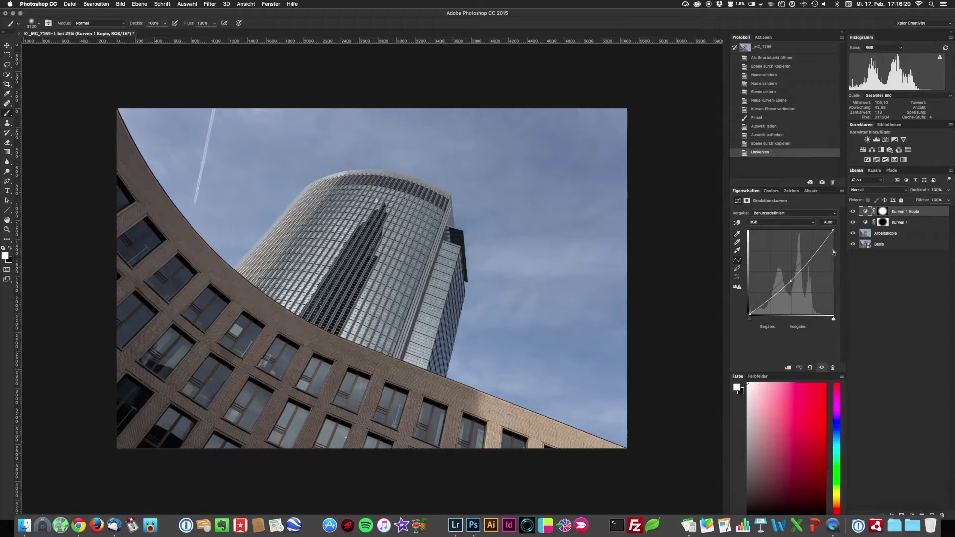
{"action": "left_click_drag", "start_coordinate": [790, 281], "coordinate": [791, 268]}
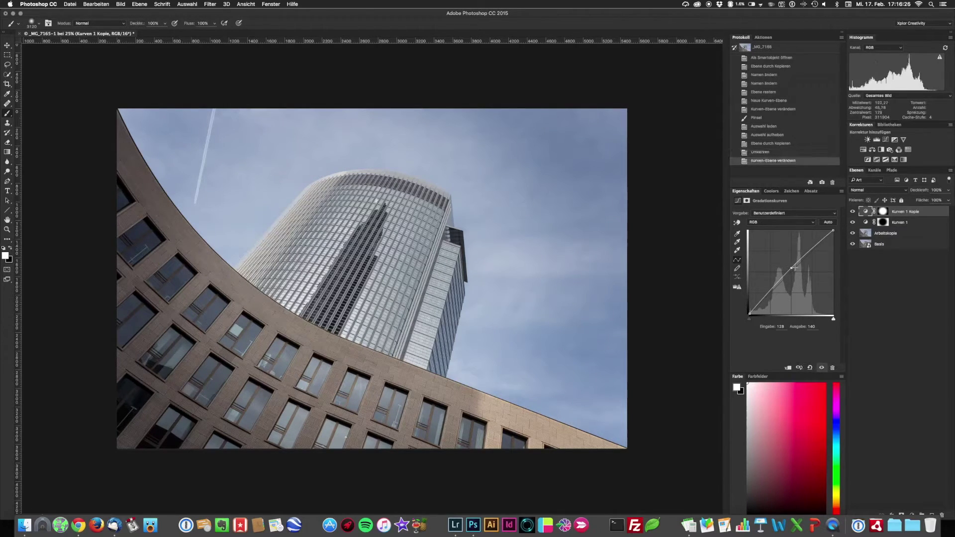
Toggle Kurven 1 Kopie's visibility off and on to compare the brightening.
{"action": "left_click", "coordinate": [853, 212]}
{"action": "left_click", "coordinate": [852, 211]}
{"action": "left_click", "coordinate": [851, 212]}
Rename Kurven 1 to Randdunkelheit and Kurven 1 Kopie to Helligkeit Mitte.
{"action": "double_click", "coordinate": [899, 223]}
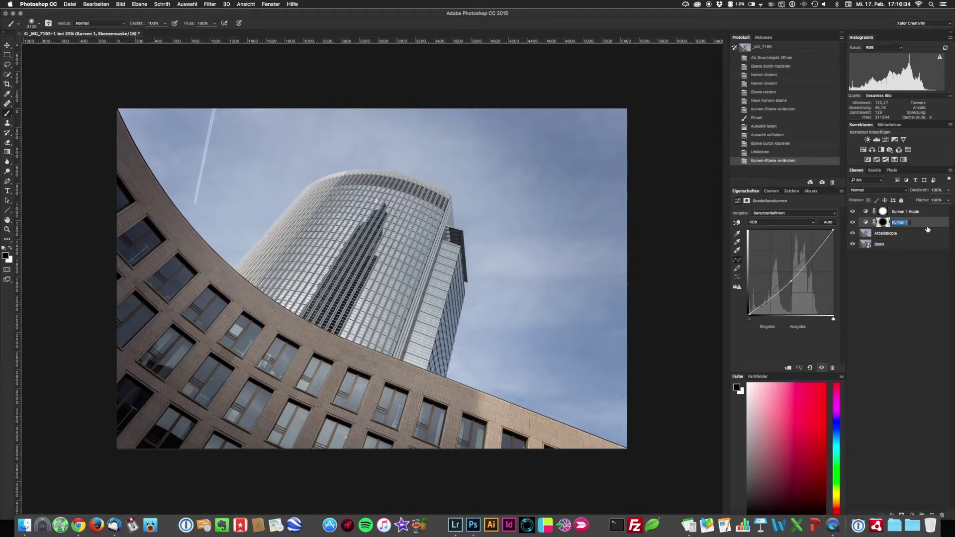
{"action": "type", "text": "Randdunkelheit"}
{"action": "double_click", "coordinate": [904, 212]}
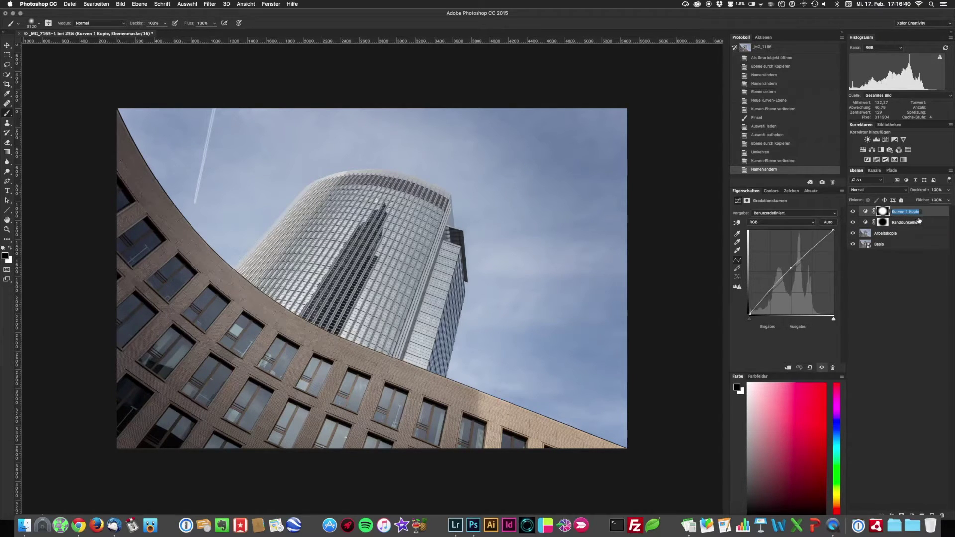
{"action": "type", "text": "Helligkeit"}
{"action": "type", "text": " Mitte"}
{"action": "key", "text": "Return"}
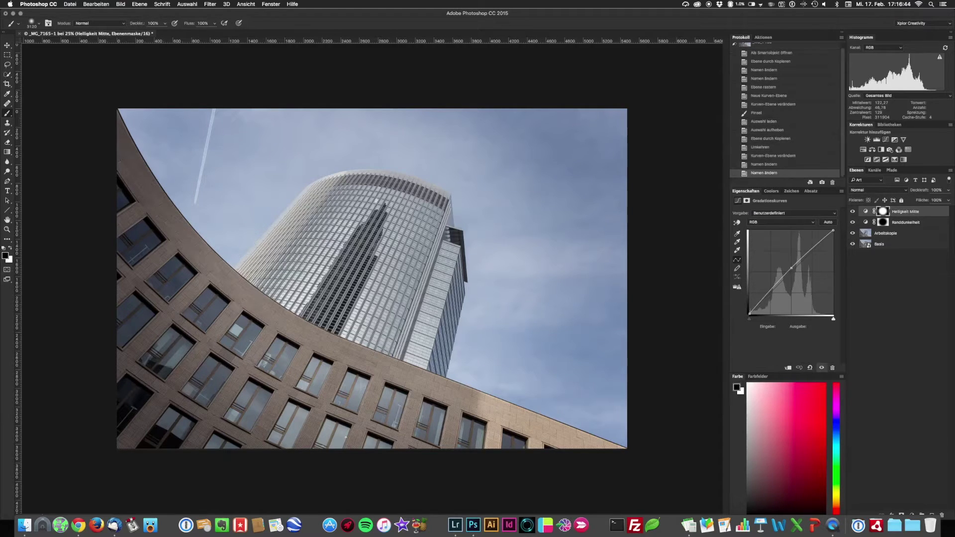
Group both curves layers into Gruppe 1, expand it, and toggle its visibility to compare.
{"action": "left_click", "coordinate": [907, 223], "text": "shift"}
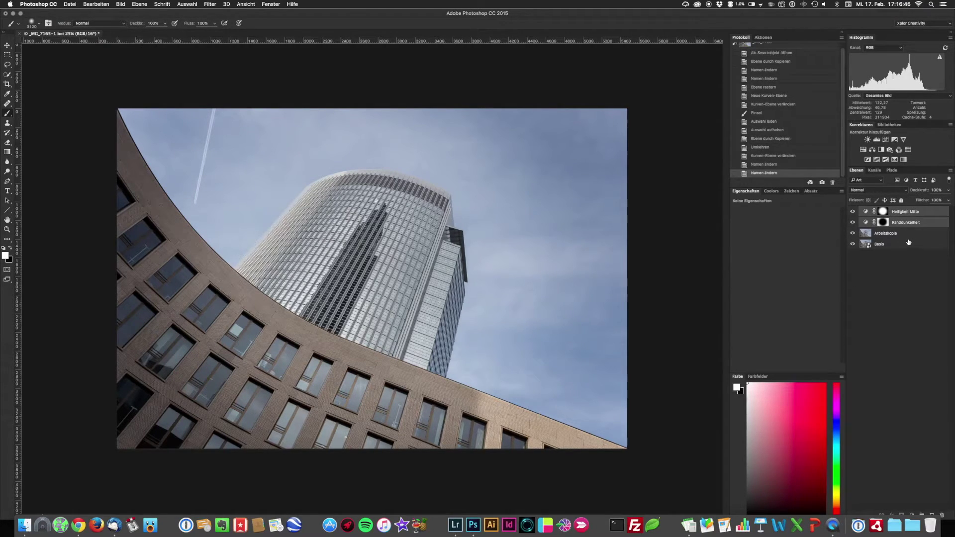
{"action": "key", "text": "super+g"}
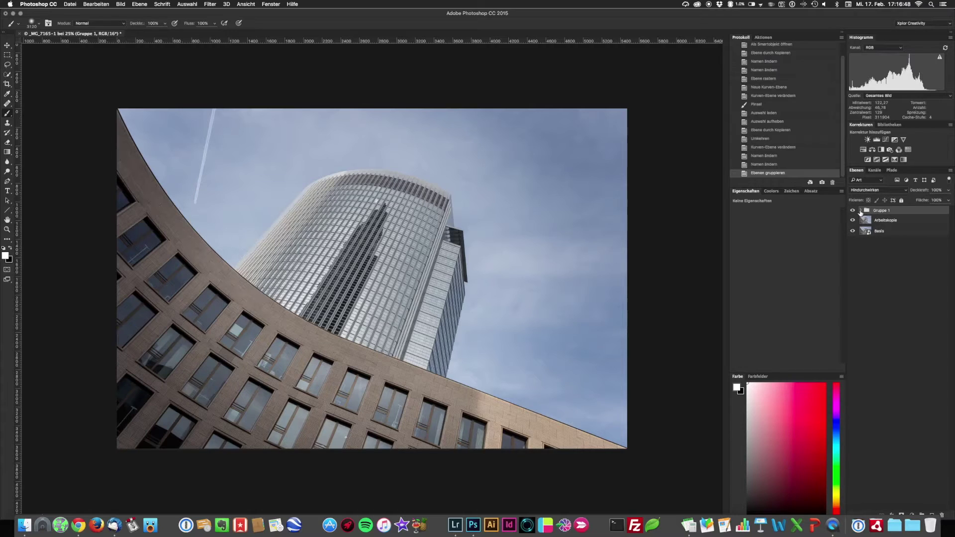
{"action": "left_click", "coordinate": [860, 210]}
{"action": "left_click", "coordinate": [852, 211]}
{"action": "left_click", "coordinate": [852, 211]}
{"action": "left_click", "coordinate": [852, 211]}
{"action": "left_click", "coordinate": [853, 211]}
{"action": "left_click", "coordinate": [853, 211]}
{"action": "left_click", "coordinate": [853, 211]}
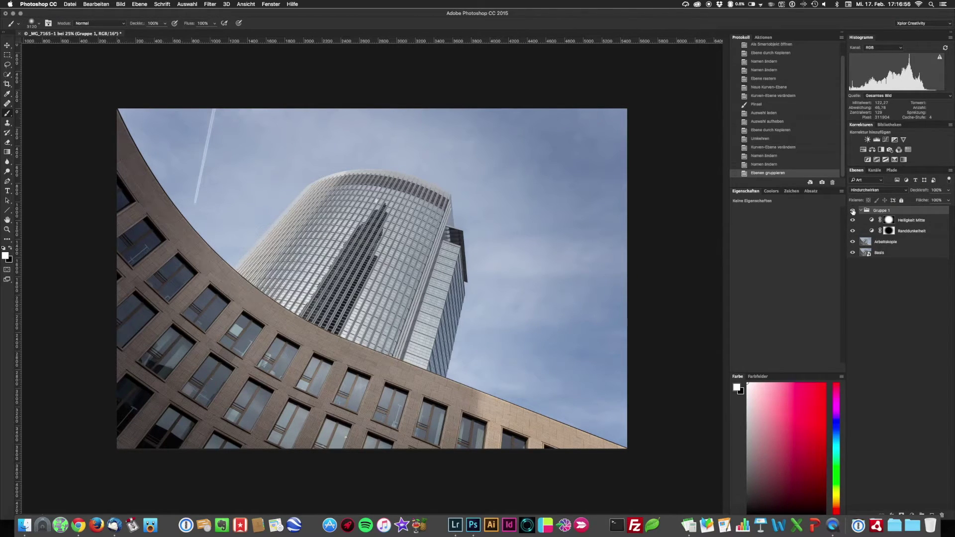
Shrink the brush on the Randdunkelheit mask, then select the midpoint of Randdunkelheit's curve.
{"action": "left_click", "coordinate": [889, 232]}
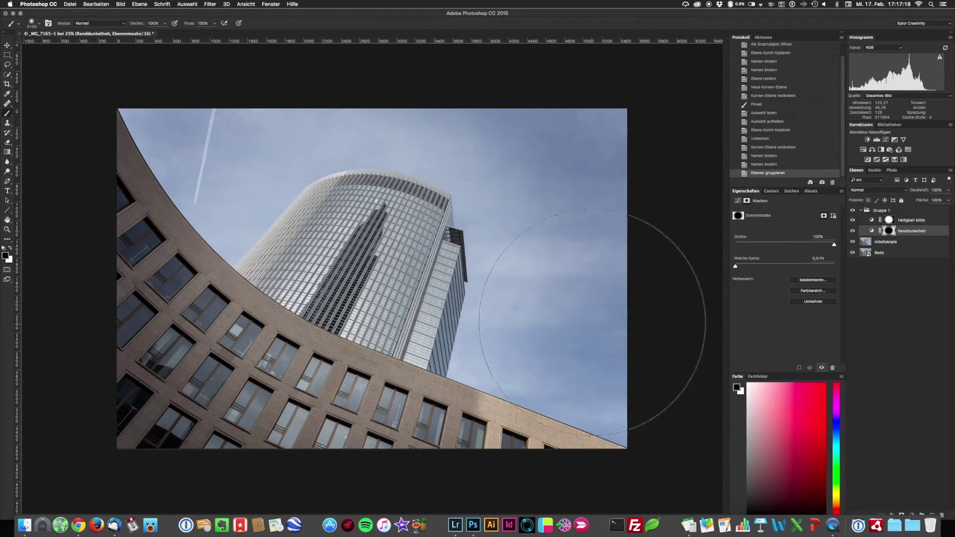
{"action": "left_click_drag", "start_coordinate": [550, 298], "coordinate": [499, 300]}
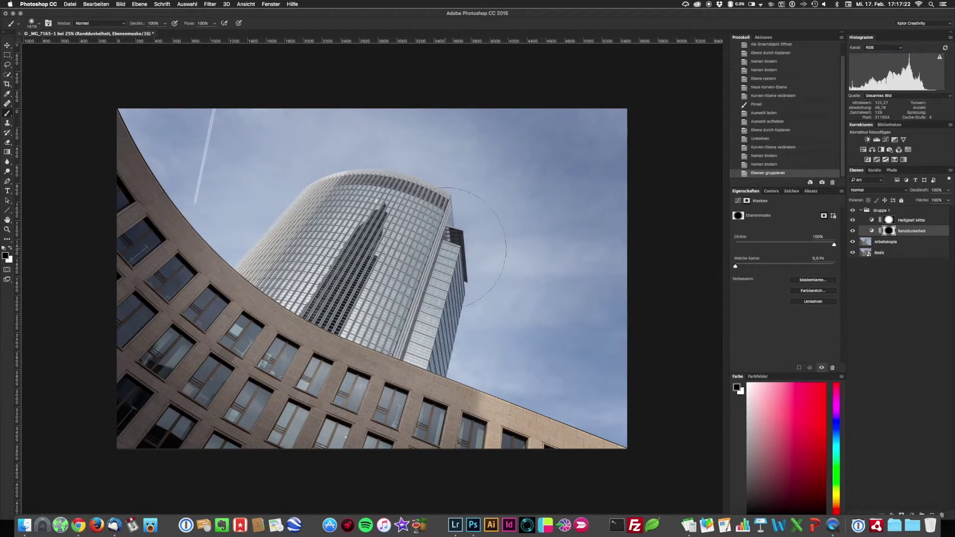
{"action": "left_click", "coordinate": [888, 221]}
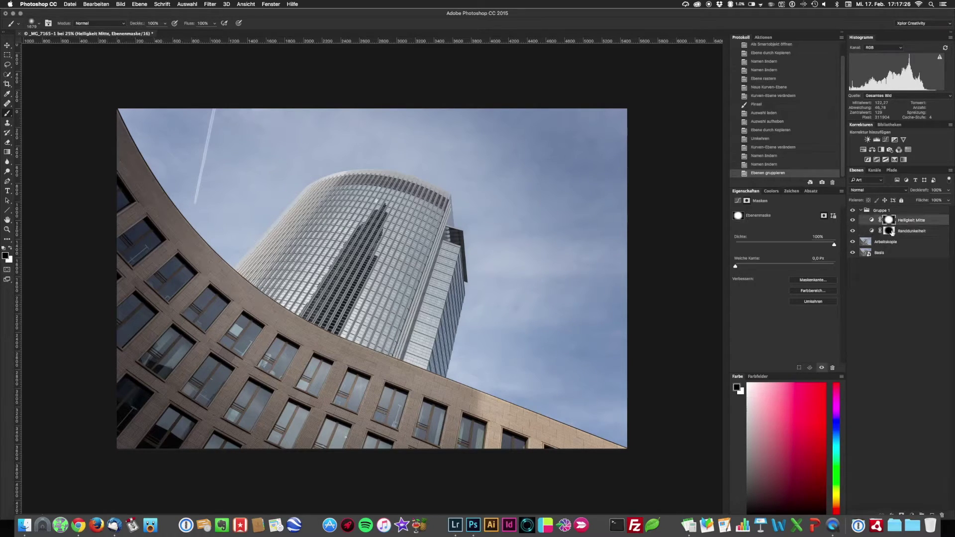
{"action": "left_click", "coordinate": [888, 231]}
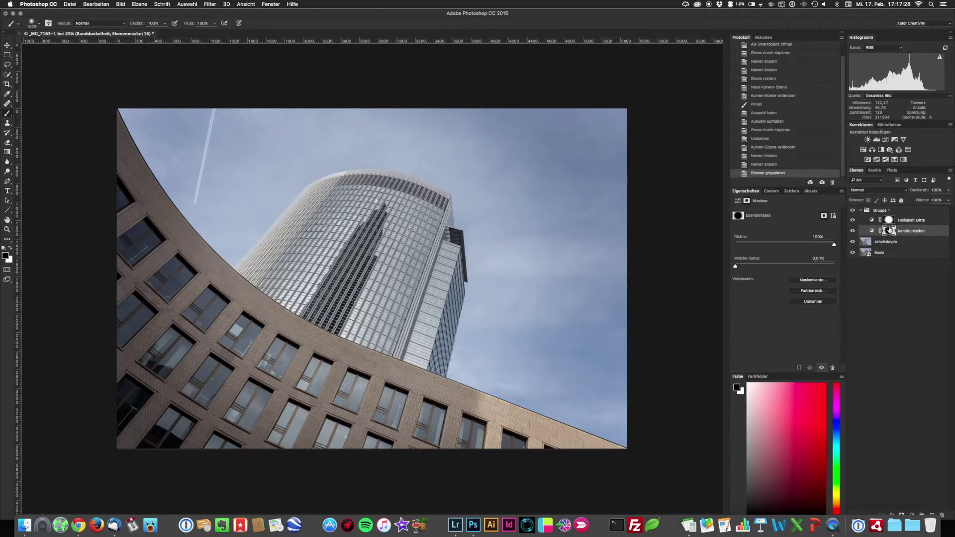
{"action": "left_click", "coordinate": [871, 231]}
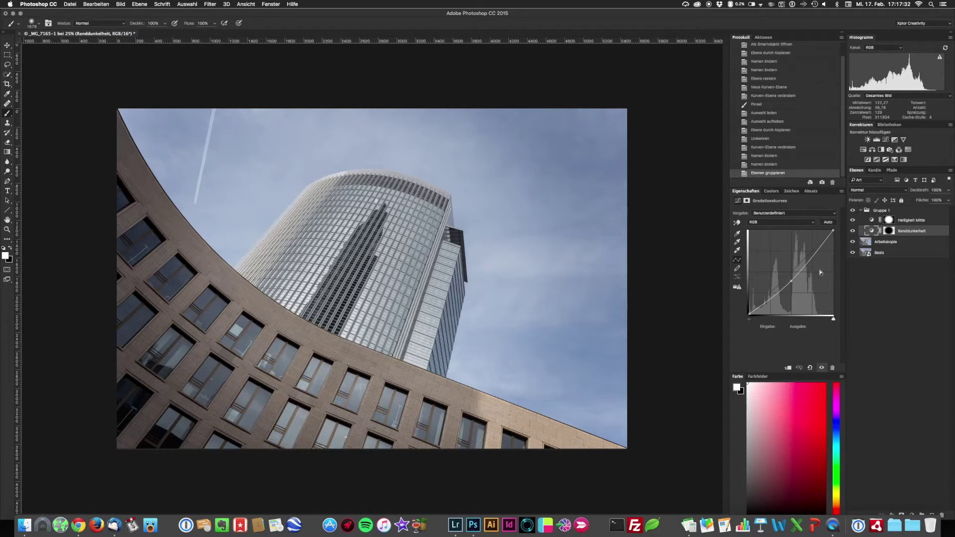
{"action": "left_click", "coordinate": [791, 282]}
Lower Randdunkelheit's curve midpoint further, then lift Helligkeit Mitte's curve from 122 to 167.
{"action": "mouse_move", "coordinate": [791, 282]}
{"action": "left_mouse_down"}
{"action": "mouse_move", "coordinate": [788, 292]}
{"action": "mouse_move", "coordinate": [796, 289]}
{"action": "left_mouse_up"}
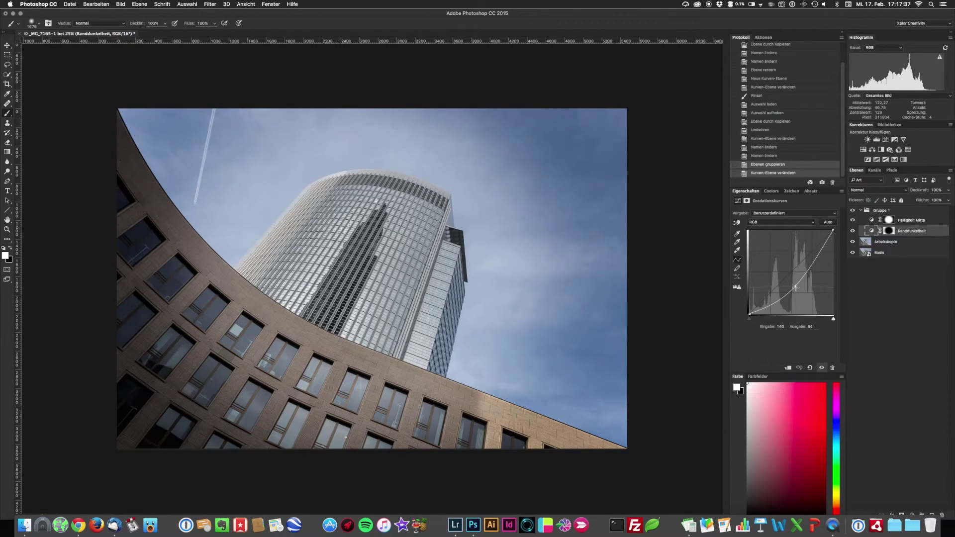
{"action": "left_click", "coordinate": [878, 223]}
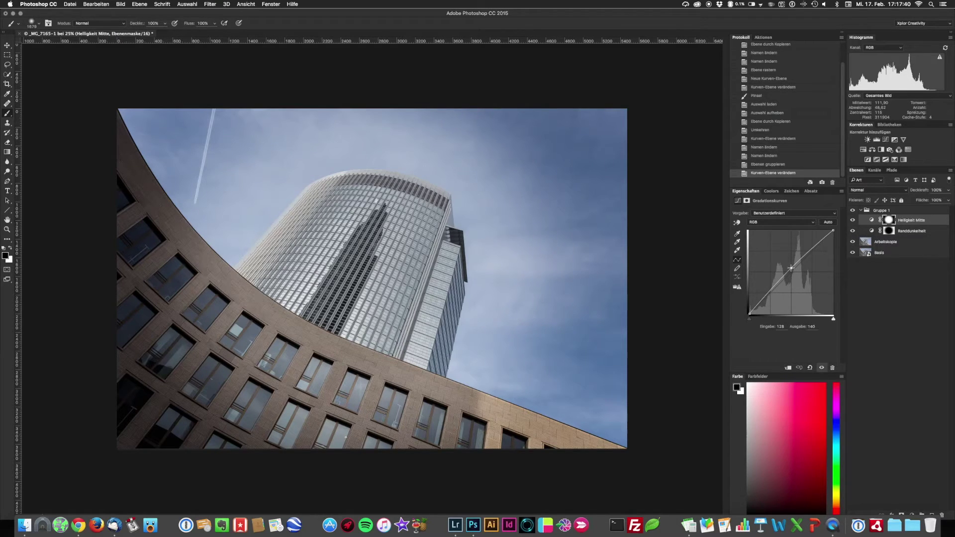
{"action": "left_click", "coordinate": [790, 271]}
{"action": "left_click_drag", "start_coordinate": [791, 272], "coordinate": [797, 256]}
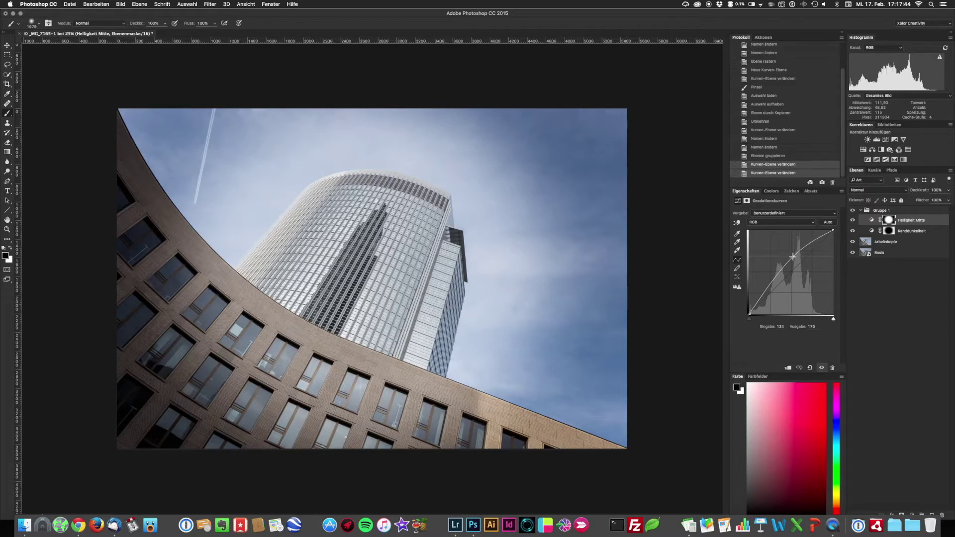
{"action": "left_click_drag", "start_coordinate": [797, 256], "coordinate": [789, 259]}
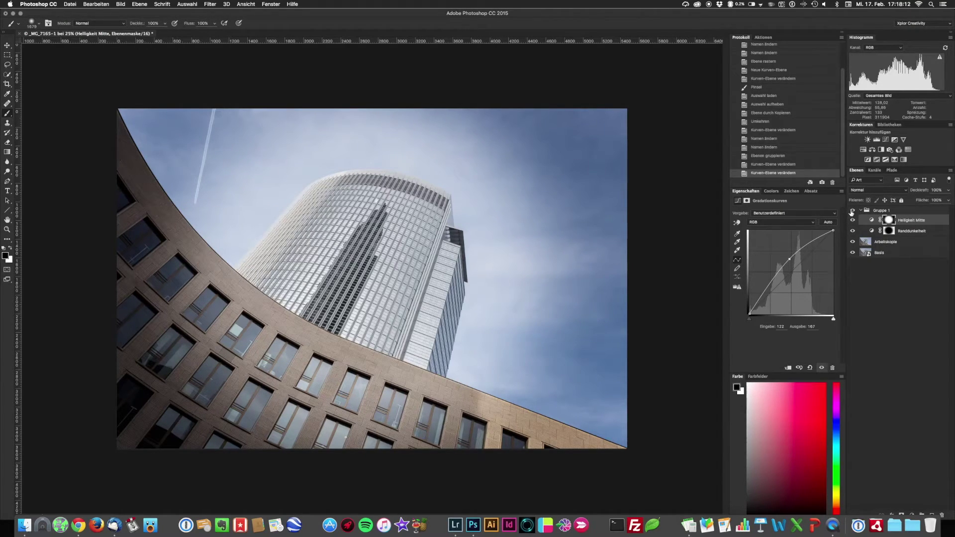
{"action": "left_click", "coordinate": [852, 211]}
{"action": "left_click", "coordinate": [853, 211]}
{"action": "left_click", "coordinate": [853, 211]}
{"action": "left_click", "coordinate": [853, 211]}
{"action": "left_click", "coordinate": [853, 211]}
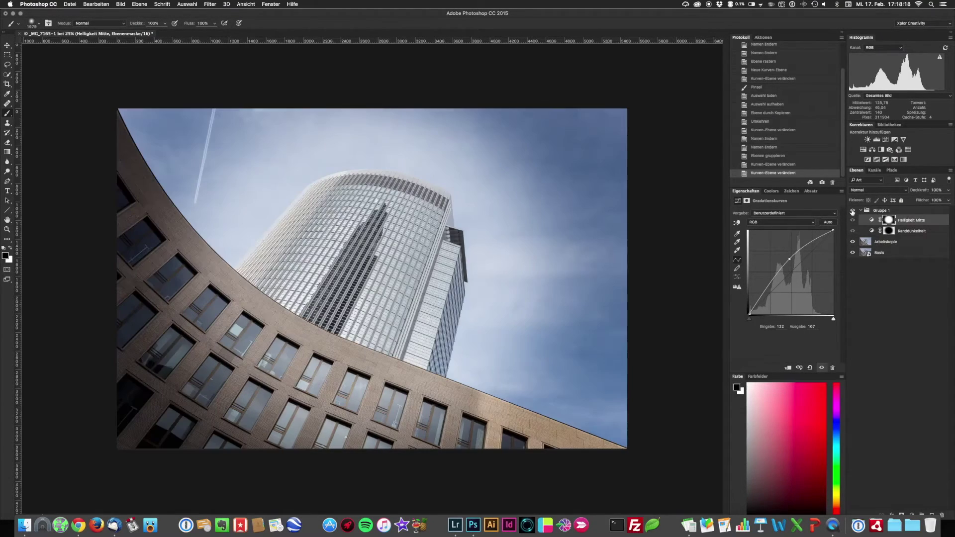
{"action": "left_click", "coordinate": [853, 211]}
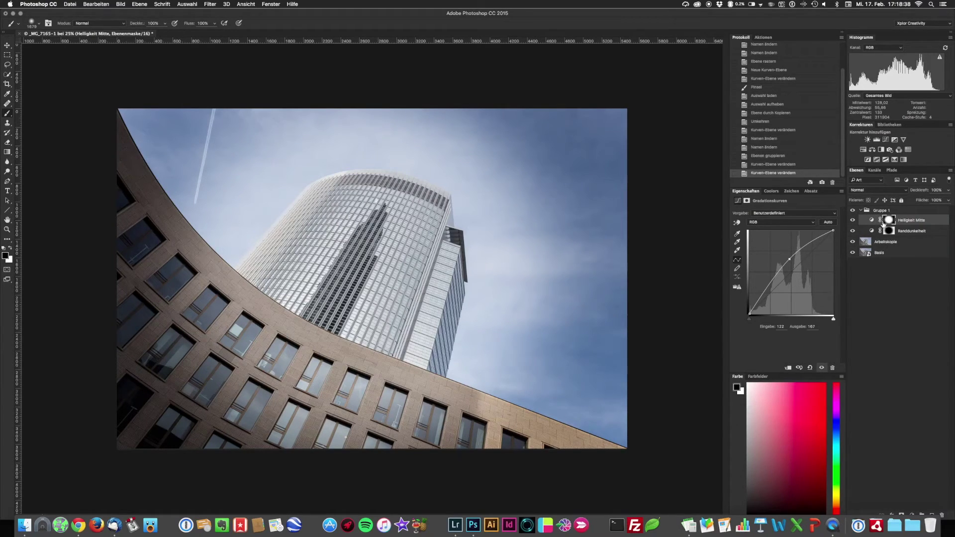
{"action": "left_click", "coordinate": [853, 220]}
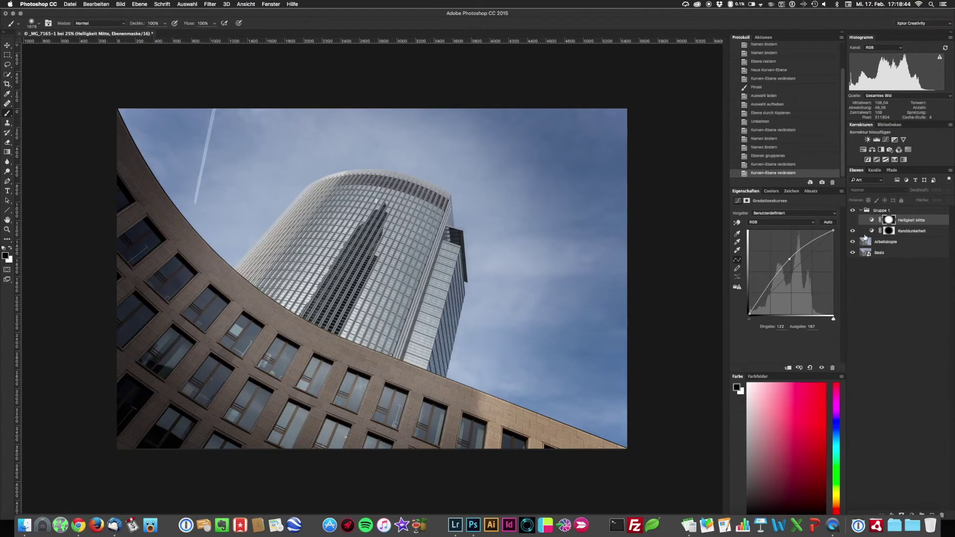
{"action": "left_click", "coordinate": [887, 231]}
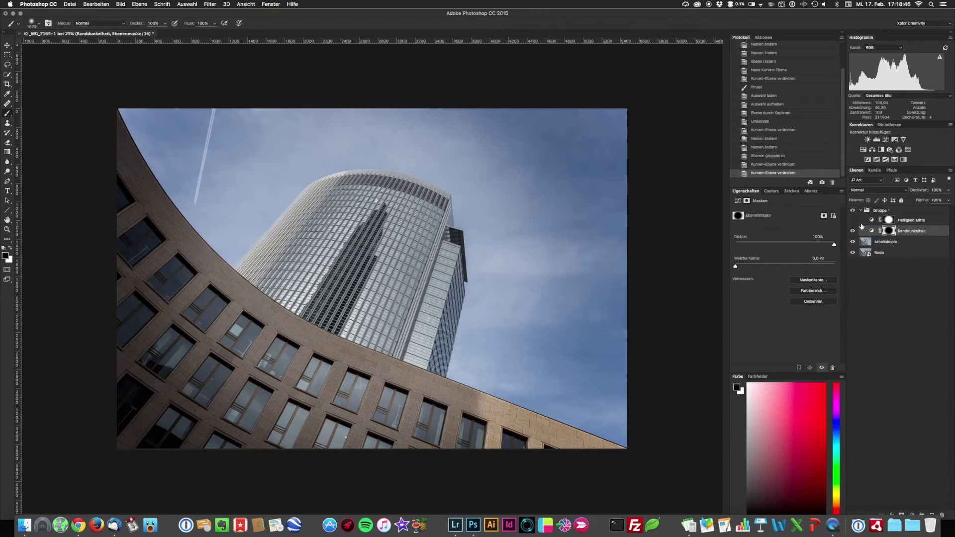
{"action": "left_click", "coordinate": [852, 220]}
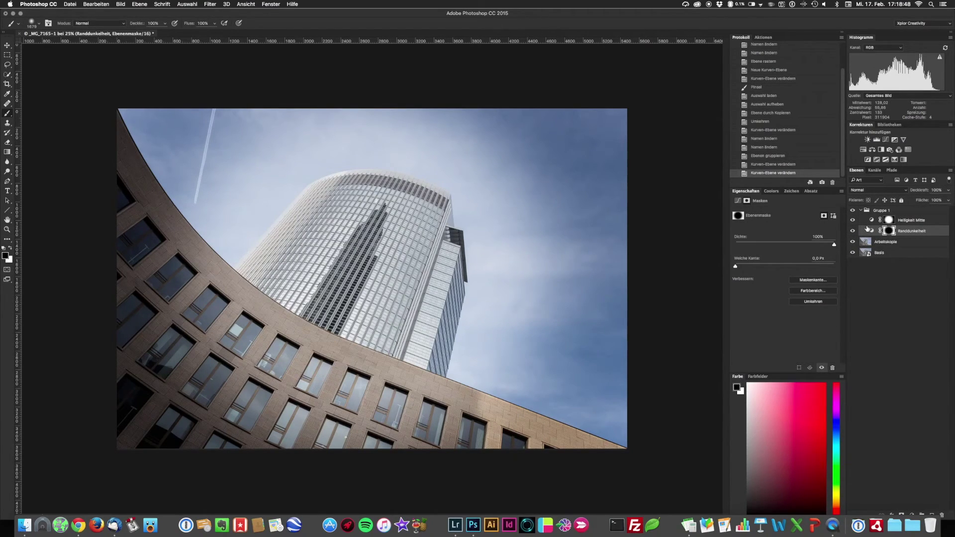